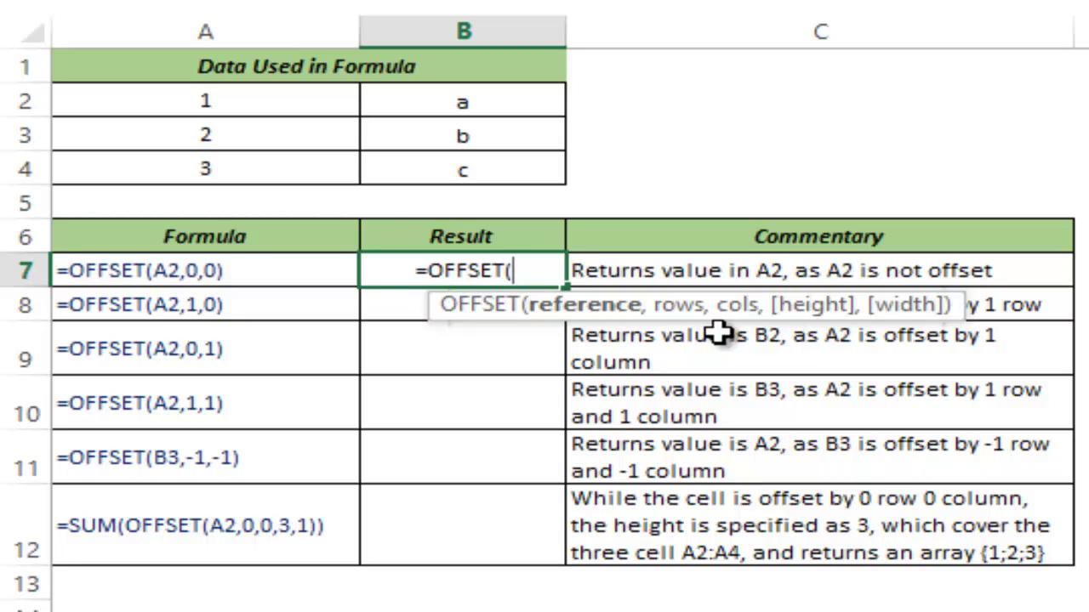
- Complete B7 as =OFFSET(A2,0,0) so it returns 1, then start the B8 formula
click(257, 102)
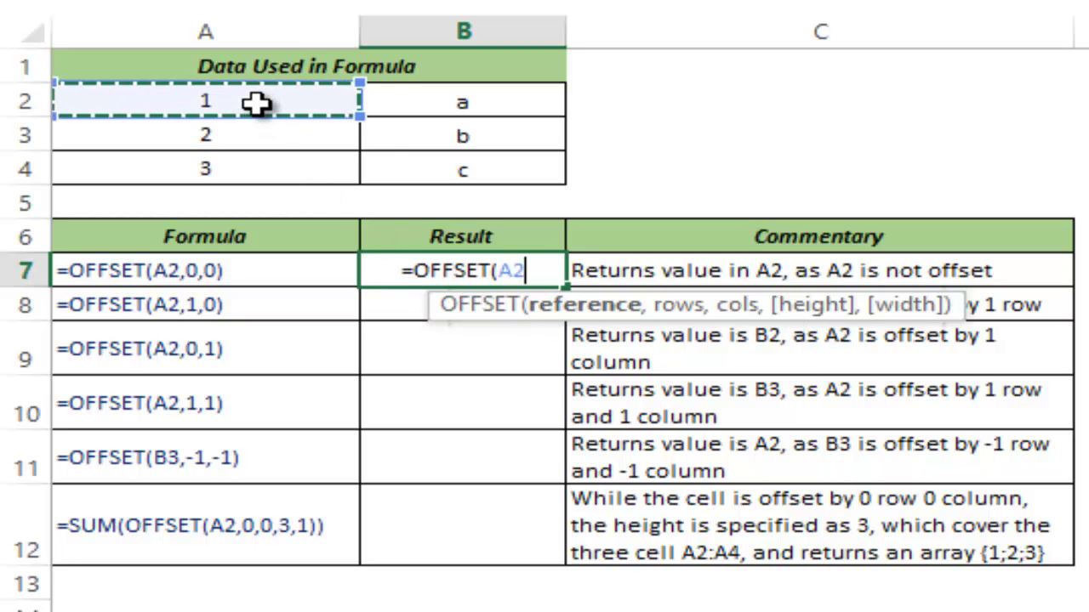
text(,)
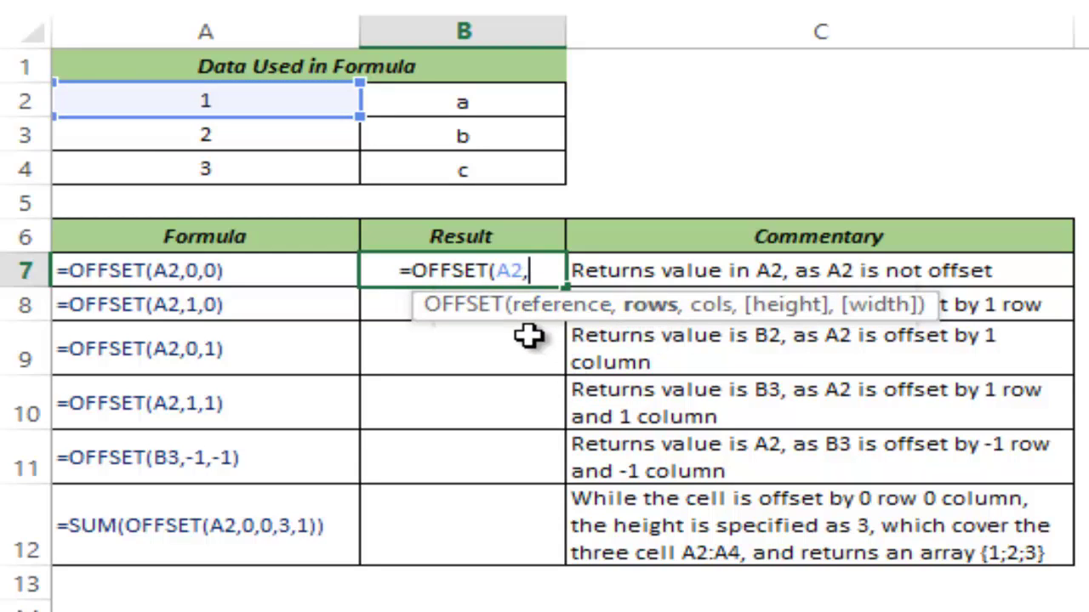
text(0,0))
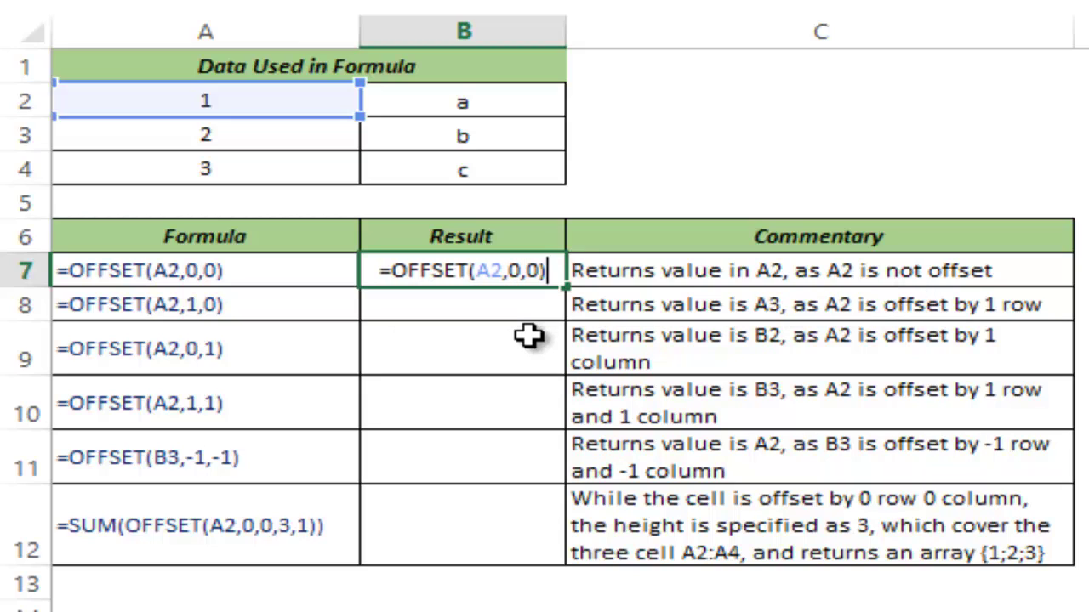
key(ctrl+Return)
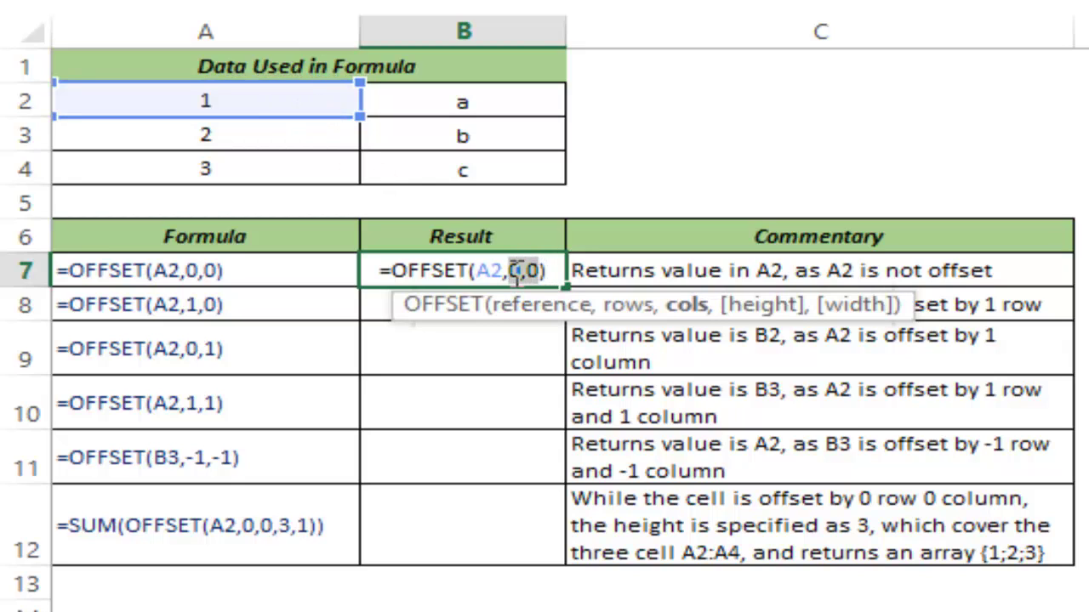
click(510, 272)
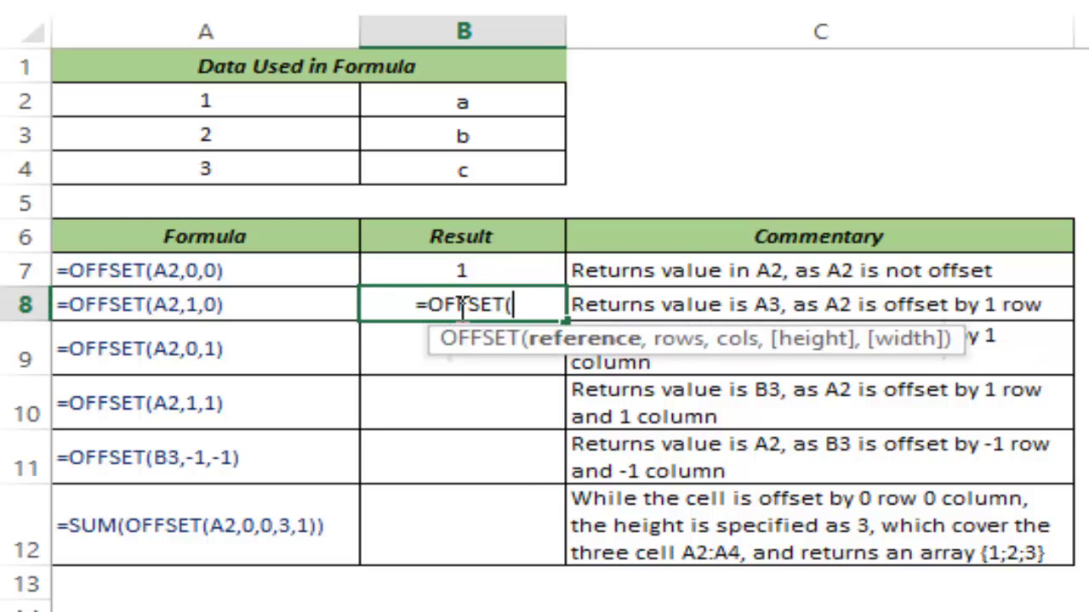
- Enter =OFFSET(A2,1,0) in B8, referencing A2 with a one-row offset
click(272, 112)
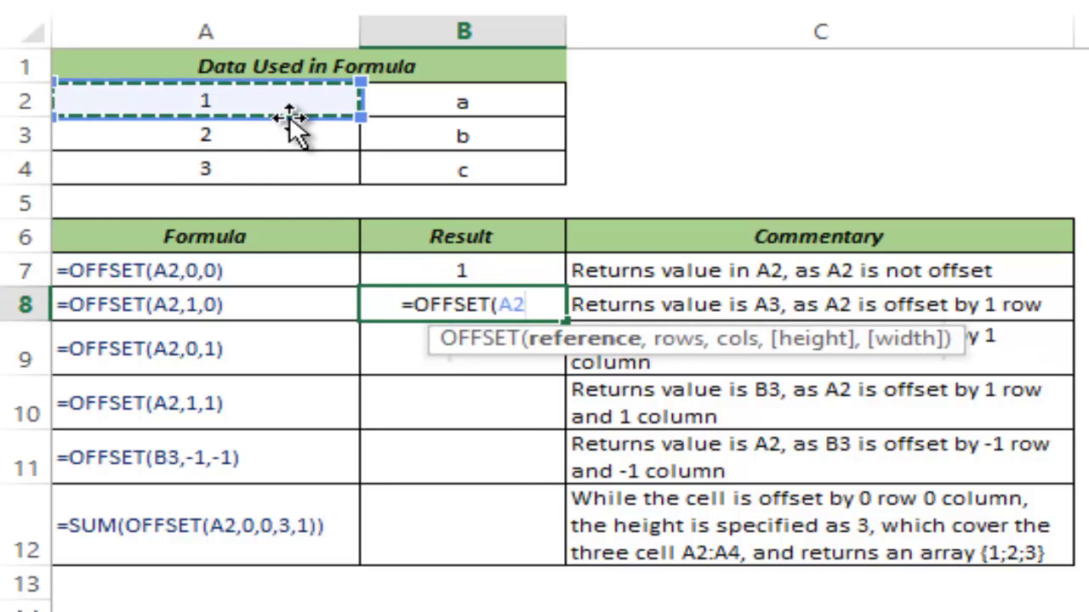
text(,)
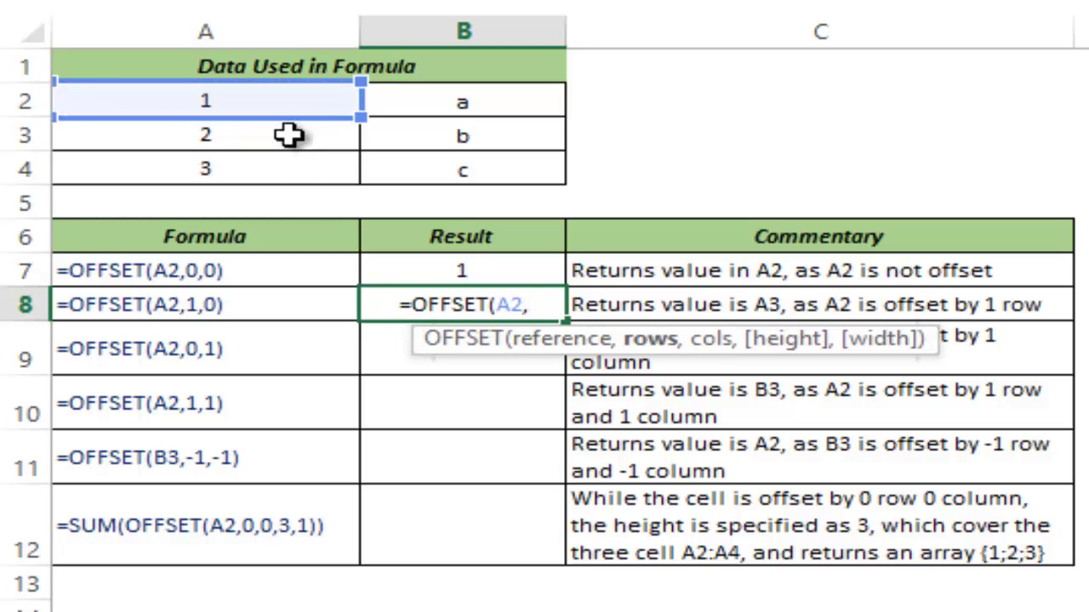
text(1,)
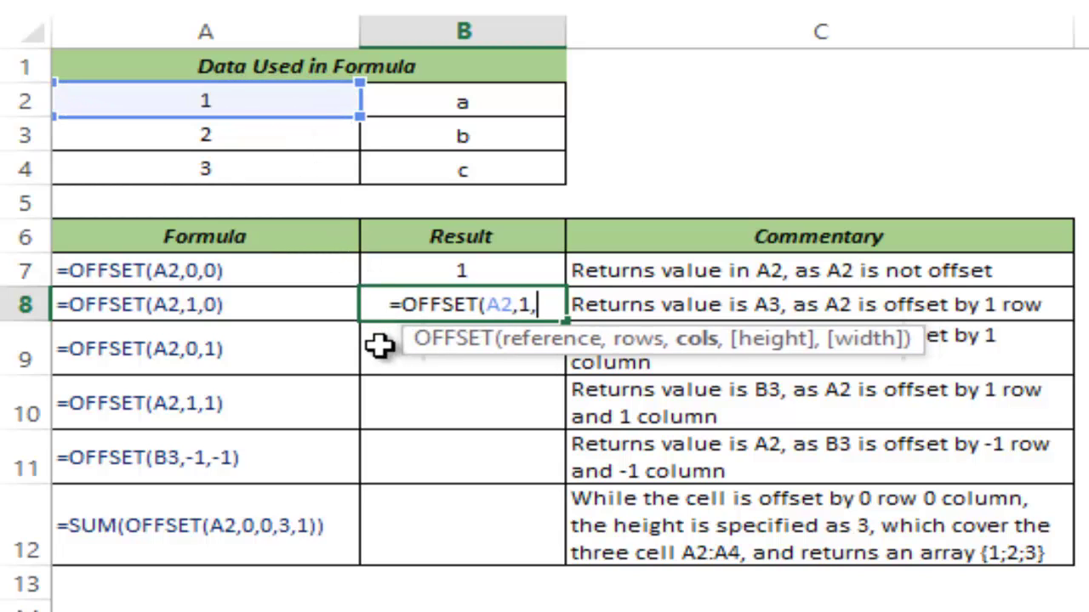
text(0))
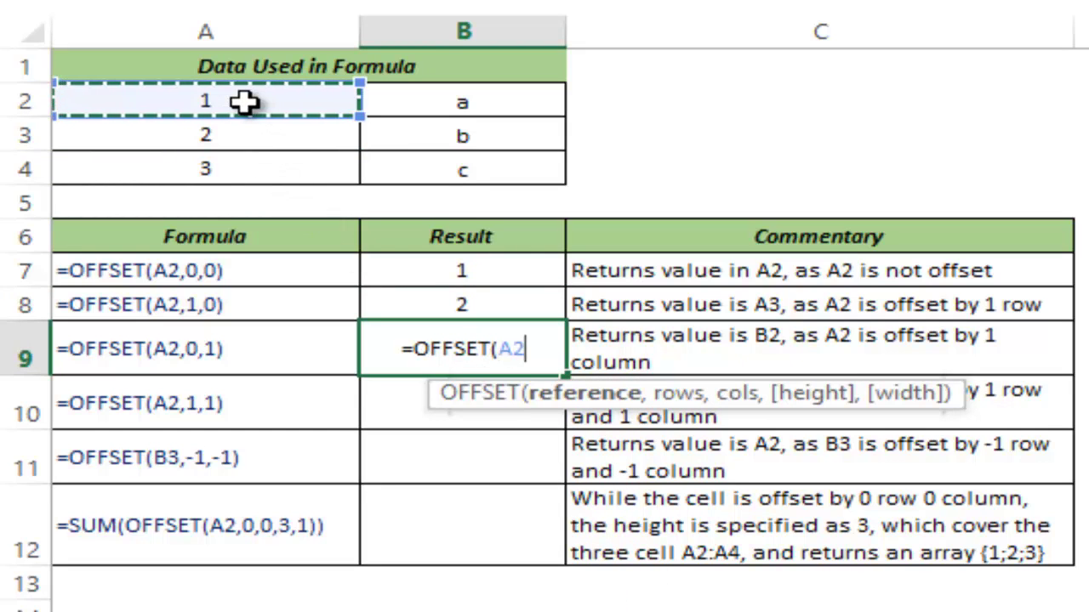
- Add the arguments 0,1 to B9's OFFSET formula from A2
text(,0)
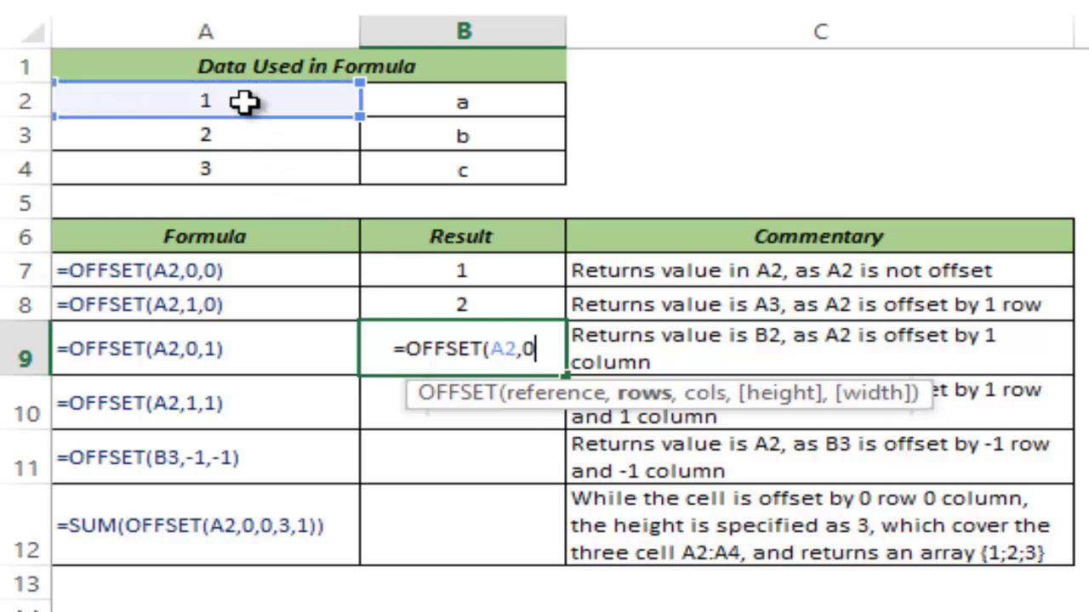
text(,1)
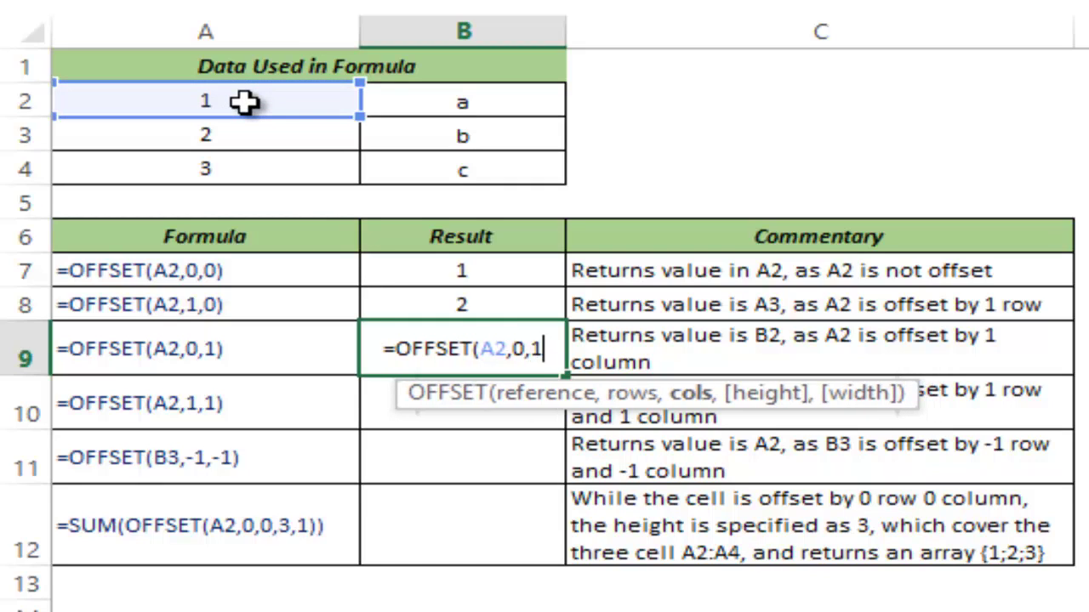
text())
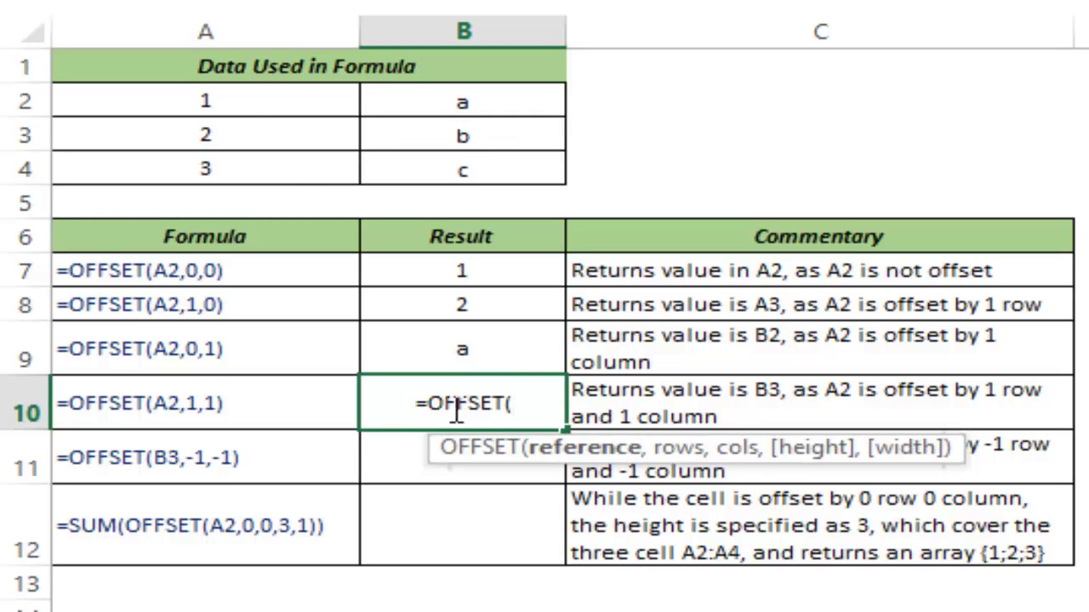
- Enter =OFFSET(A2,1,1) in B10, offsetting one row and one column from A2
click(228, 101)
text(,)
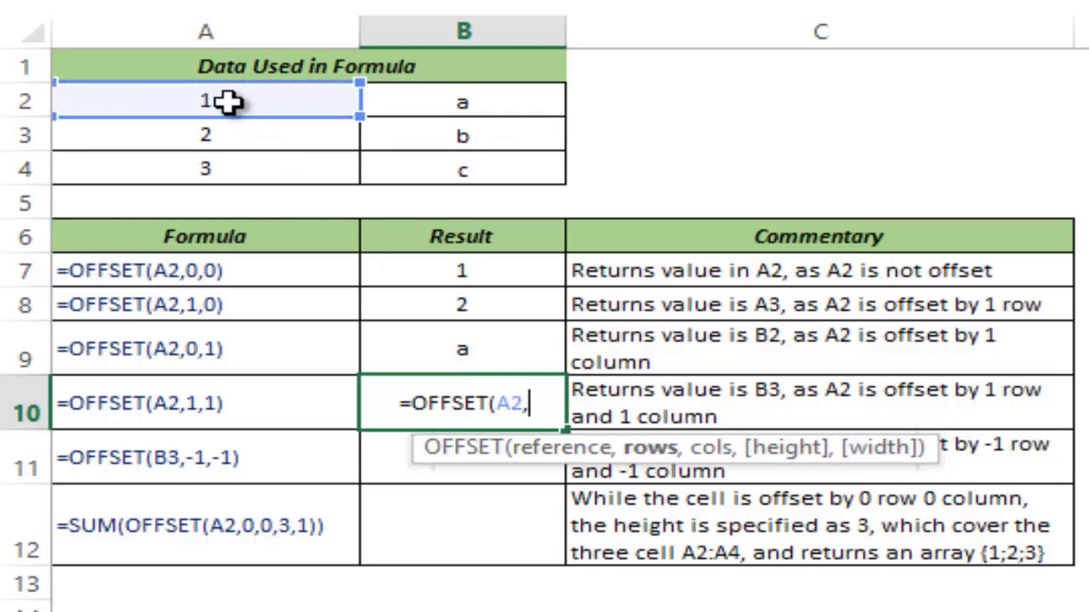
text(1,1))
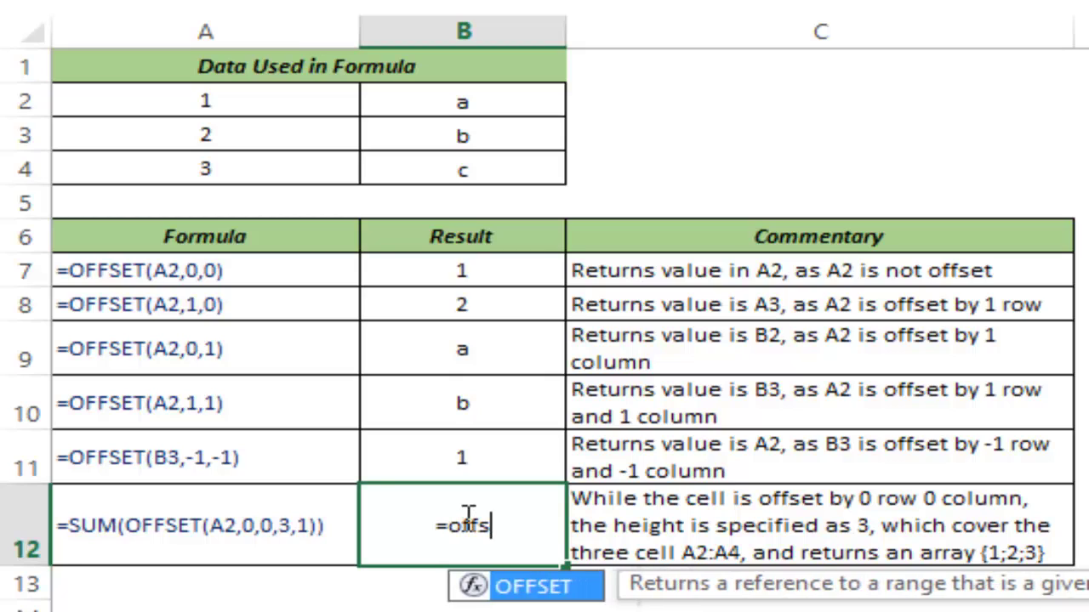
- Complete B12 as =OFFSET(A2,0,0,3,1) with height 3 and width 1, and select its text
key(Tab)
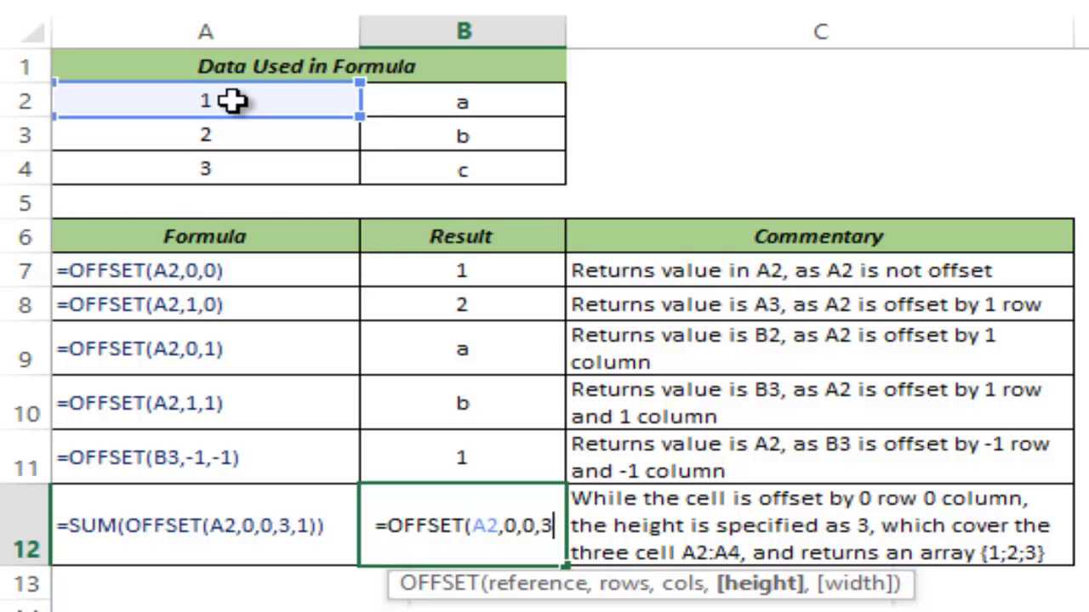
text(,1)
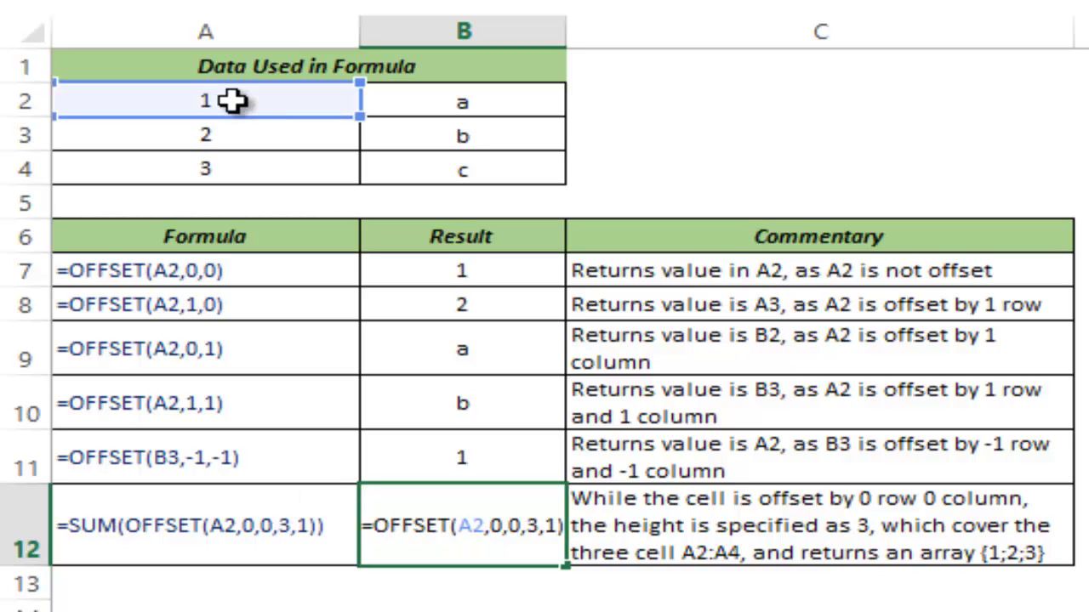
key(Left)
key(Left)
key(Left)
key(Left)
key(Left)
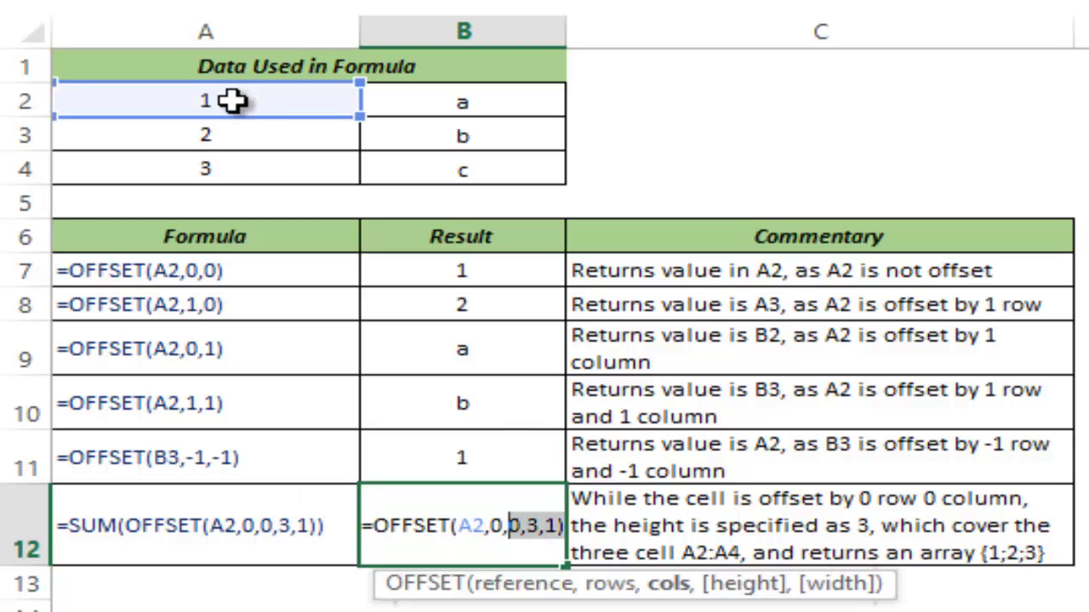
key(End)
key(shift+Home)
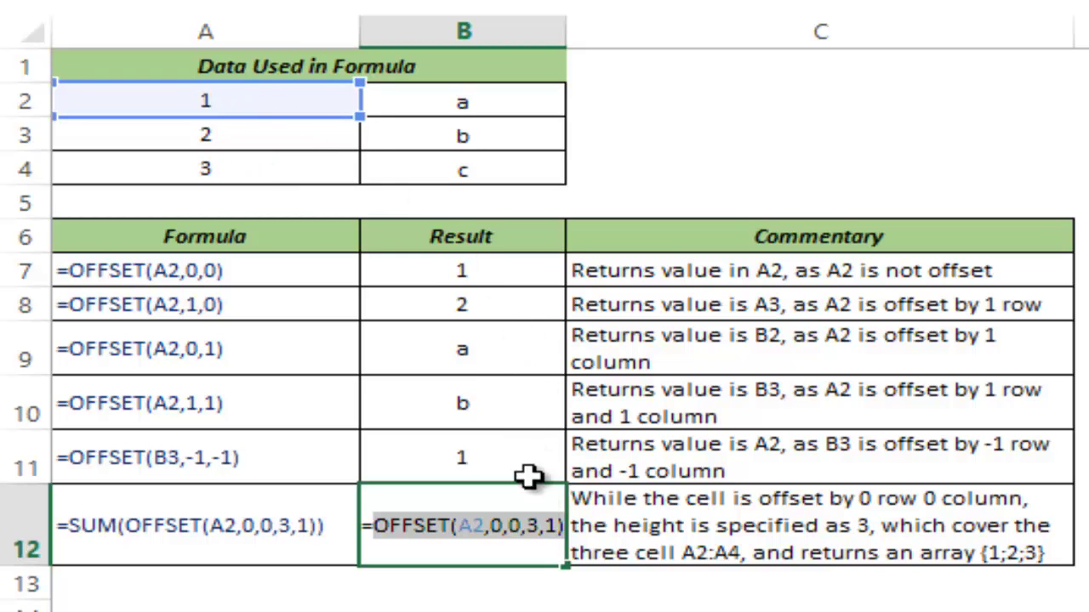
- Change B12's width argument from 1 to 2, making =OFFSET(A2,0,0,3,2), and select the formula
click(551, 525)
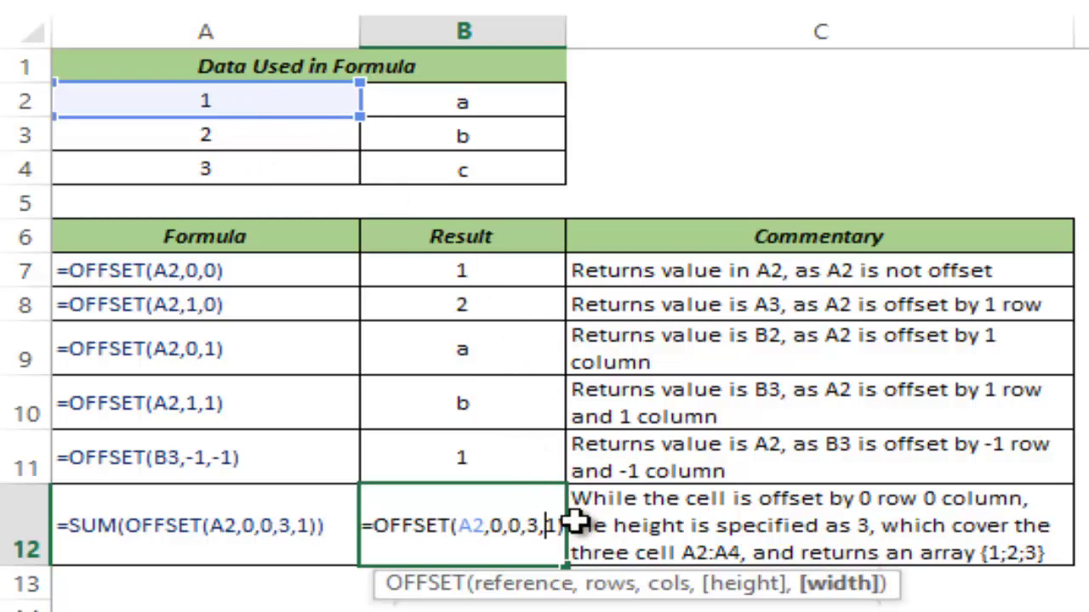
key(Delete)
text(2)
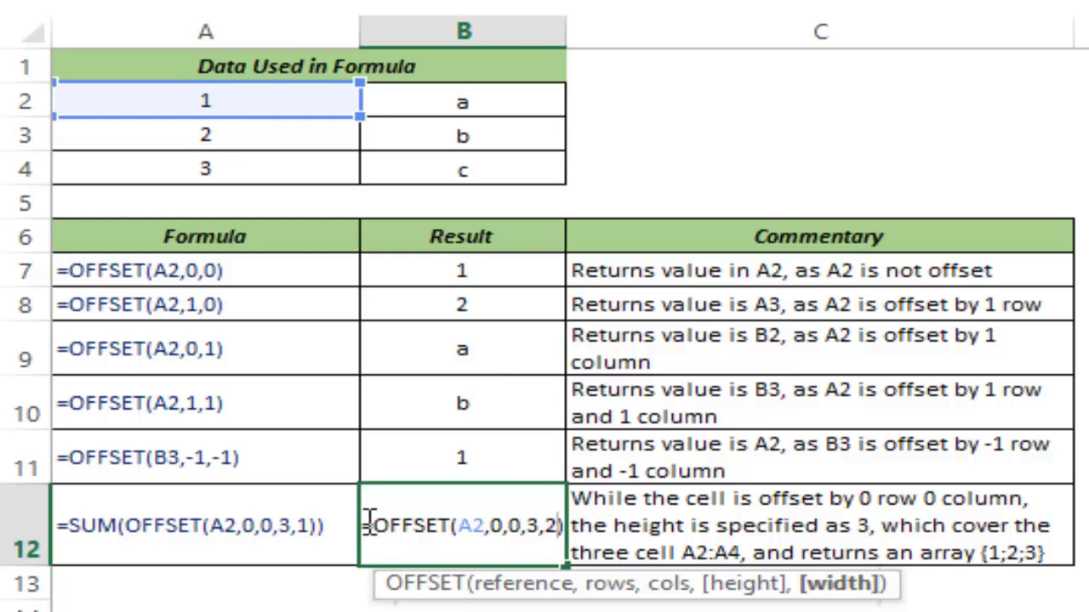
drag(365, 525, 588, 520)
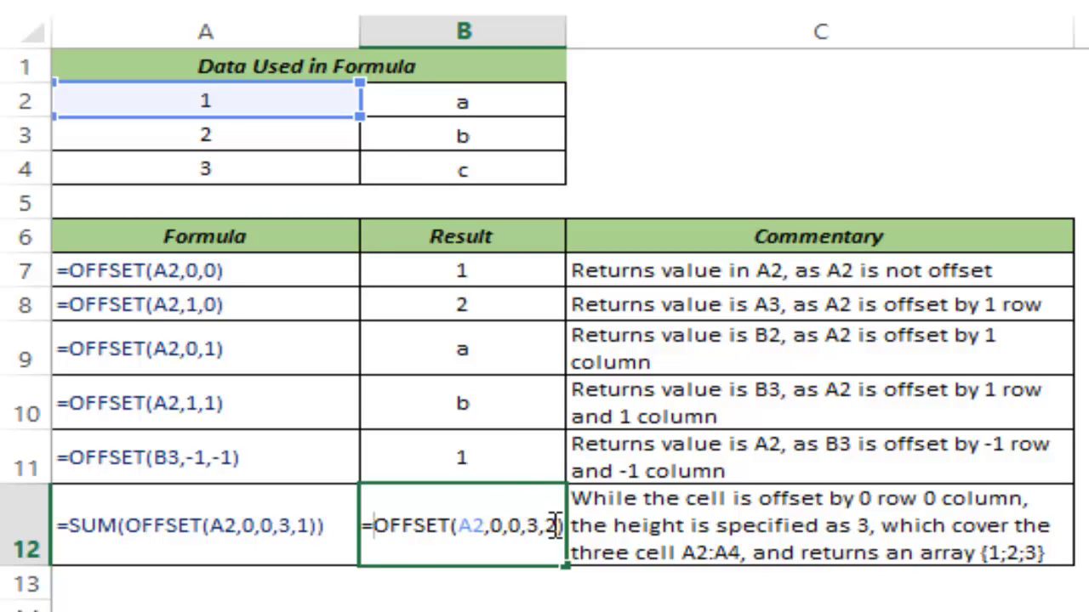
- Change B12's width argument from 2 back to 1
click(547, 526)
key(shift+Right)
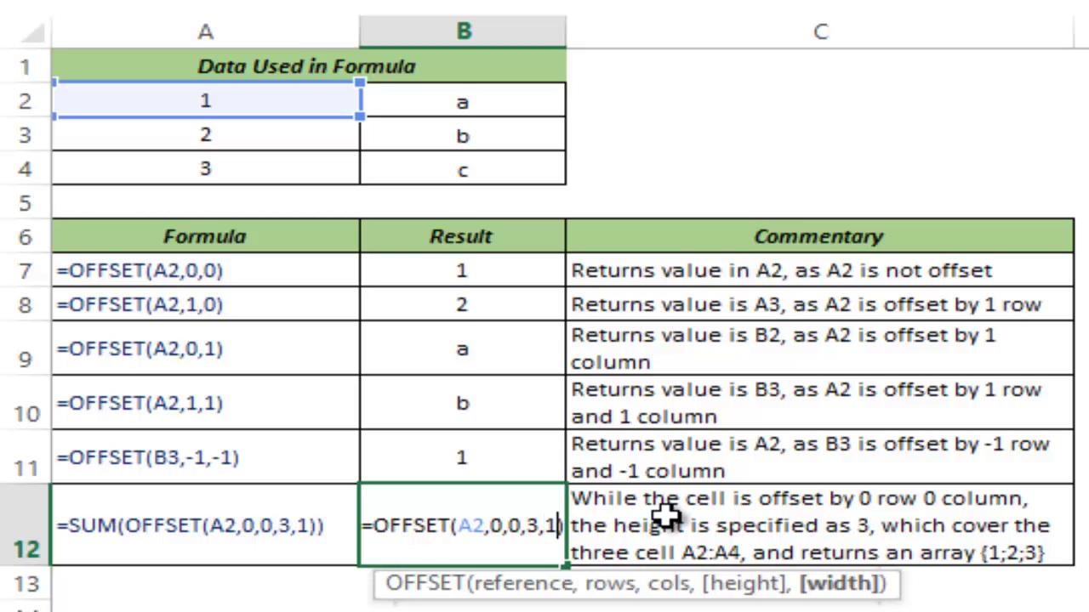